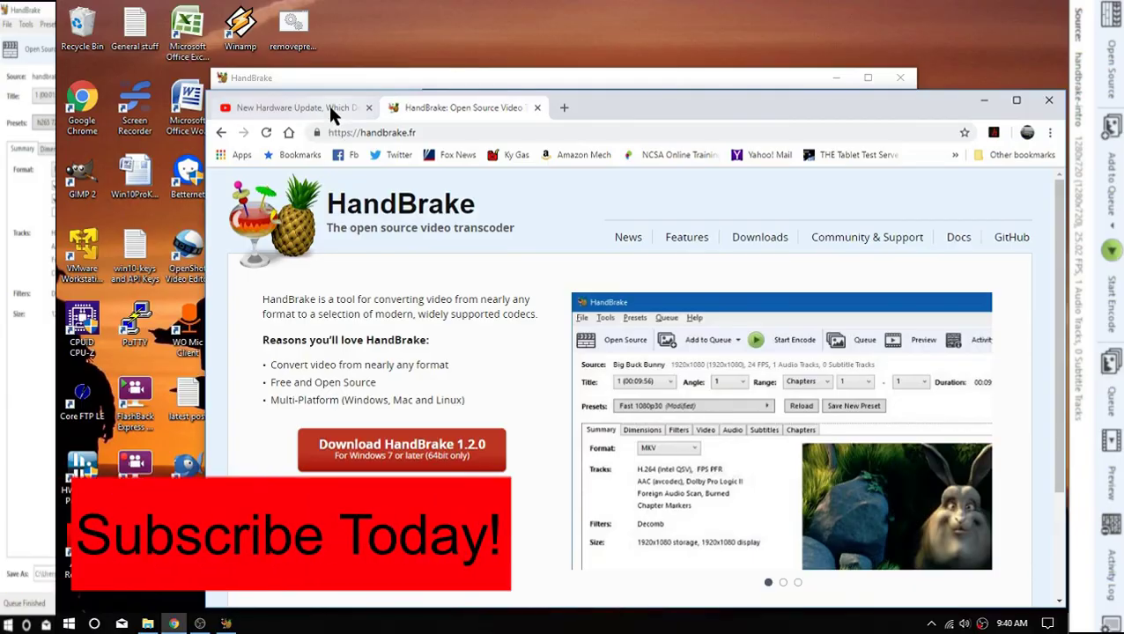
# - Pause the YouTube video and expand its description, which notes a 193 MB to 39.4 MB reduction
pyautogui.click(328, 105)
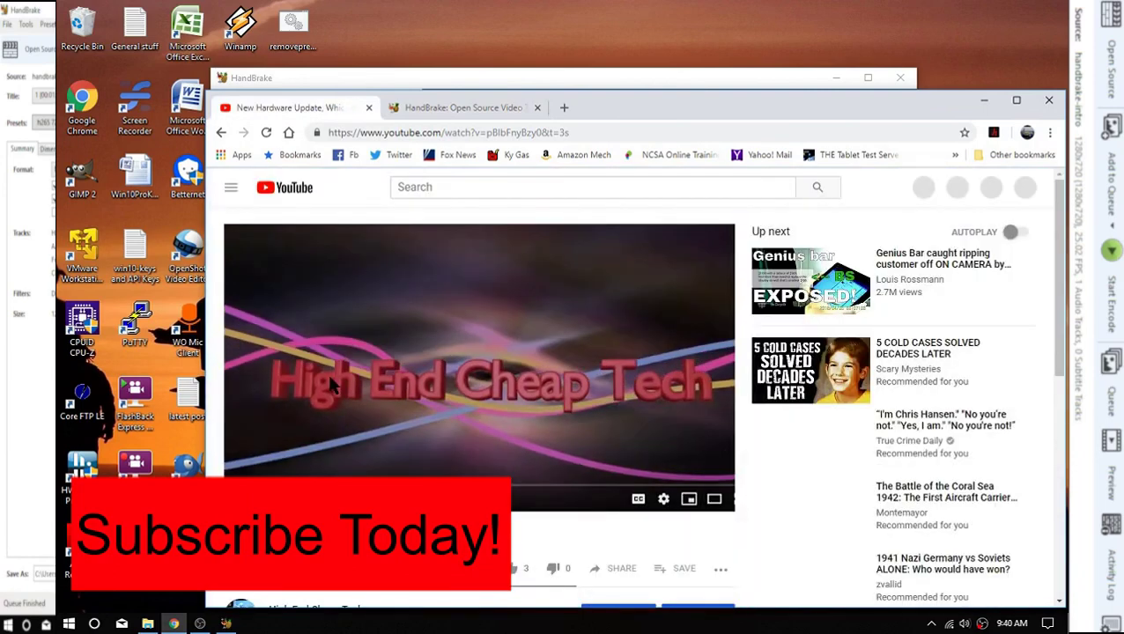
pyautogui.click(467, 330)
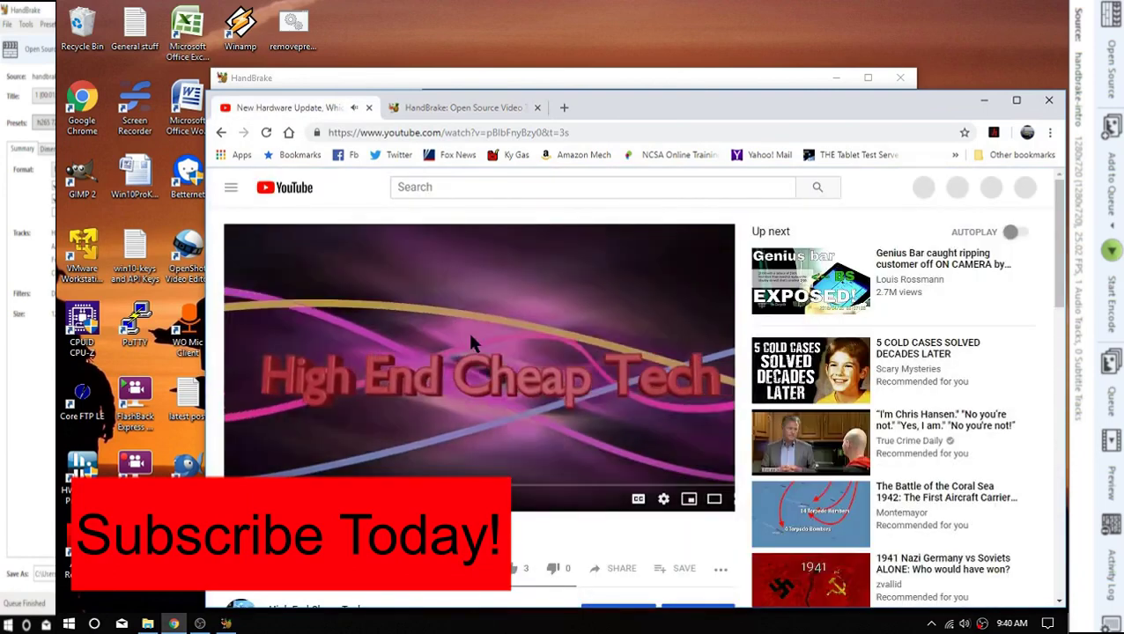
pyautogui.scroll(-3, 466, 330)
pyautogui.scroll(-2, 470, 336)
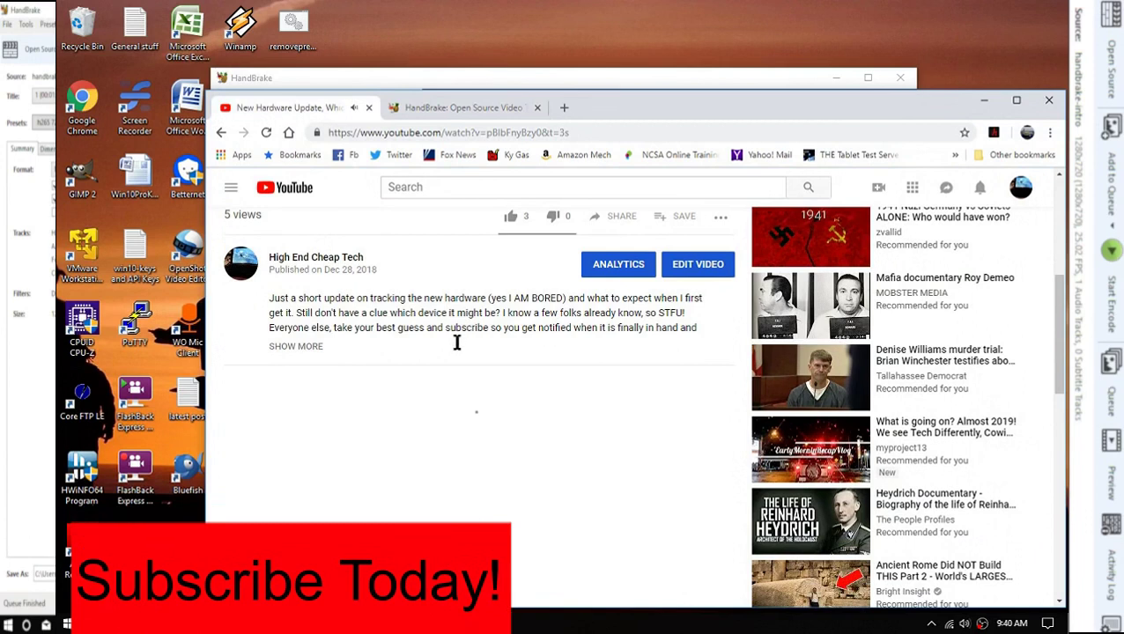
pyautogui.click(296, 348)
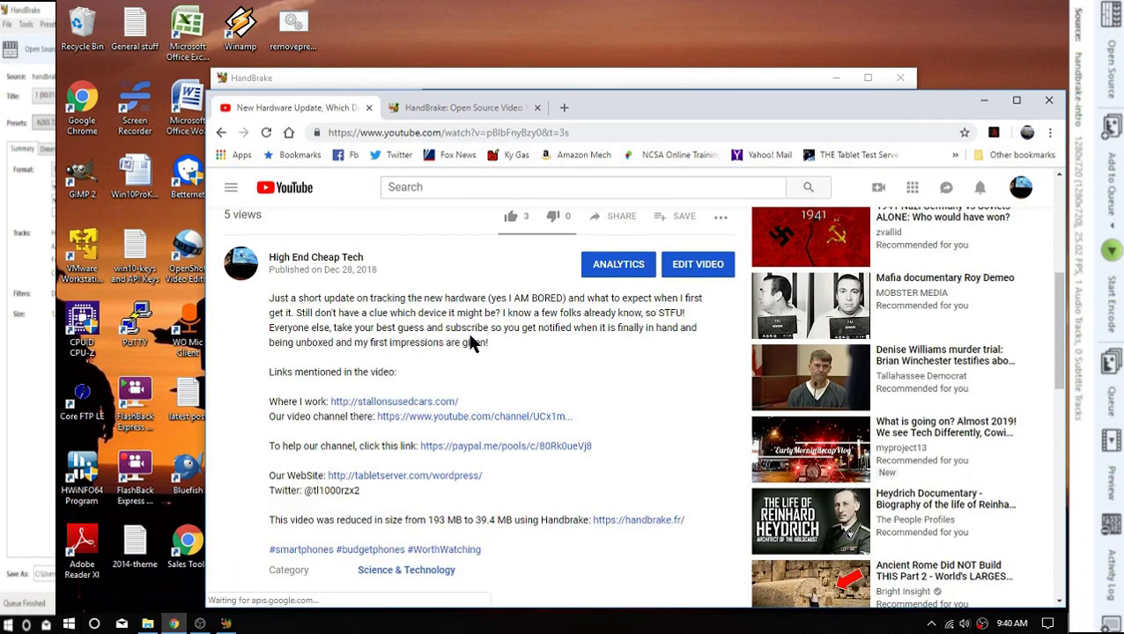
pyautogui.scroll(-2, 470, 339)
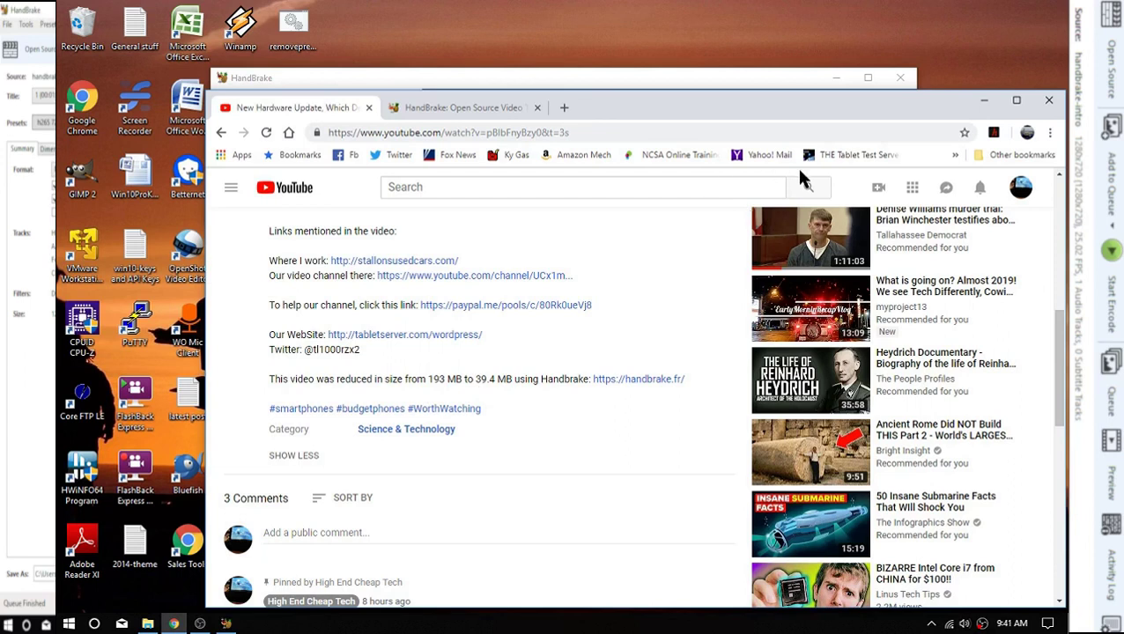
# - Return to the handbrake.fr page, then bring up the handbrake Tutorial folder in File Explorer
pyautogui.click(483, 112)
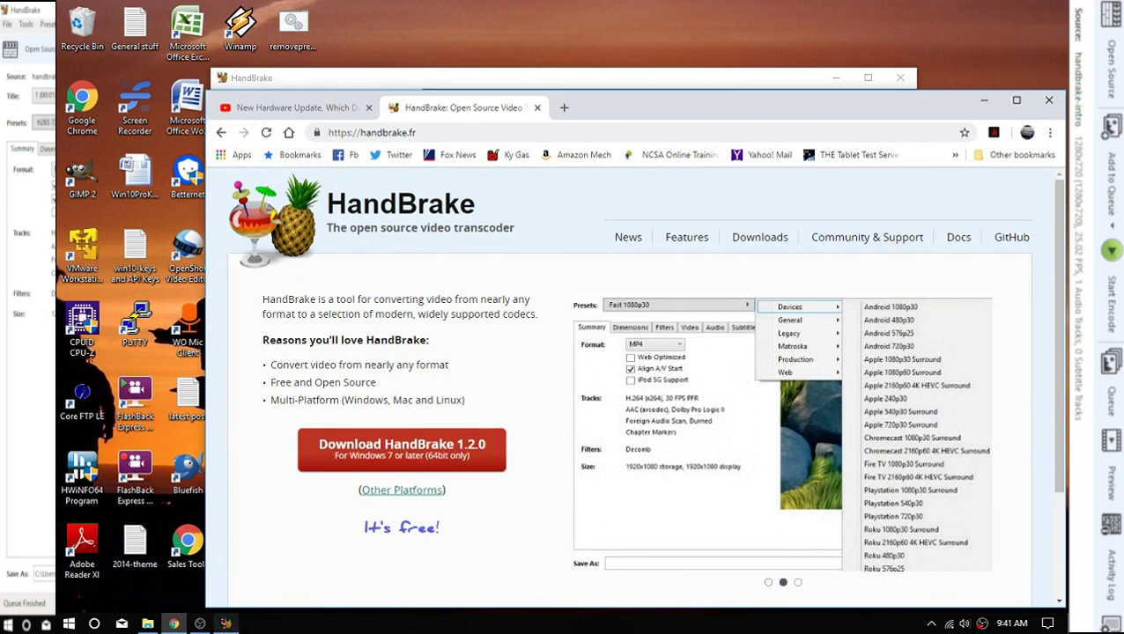
pyautogui.click(148, 624)
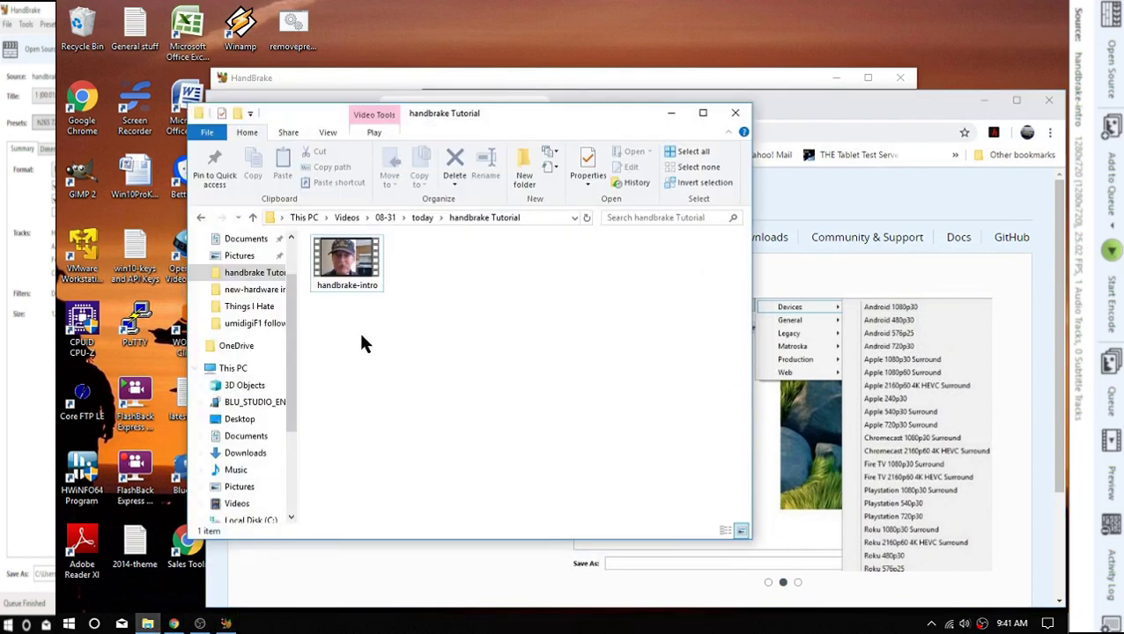
# - Select the handbrake-intro video to see its 63.9 MB file size
pyautogui.click(352, 275)
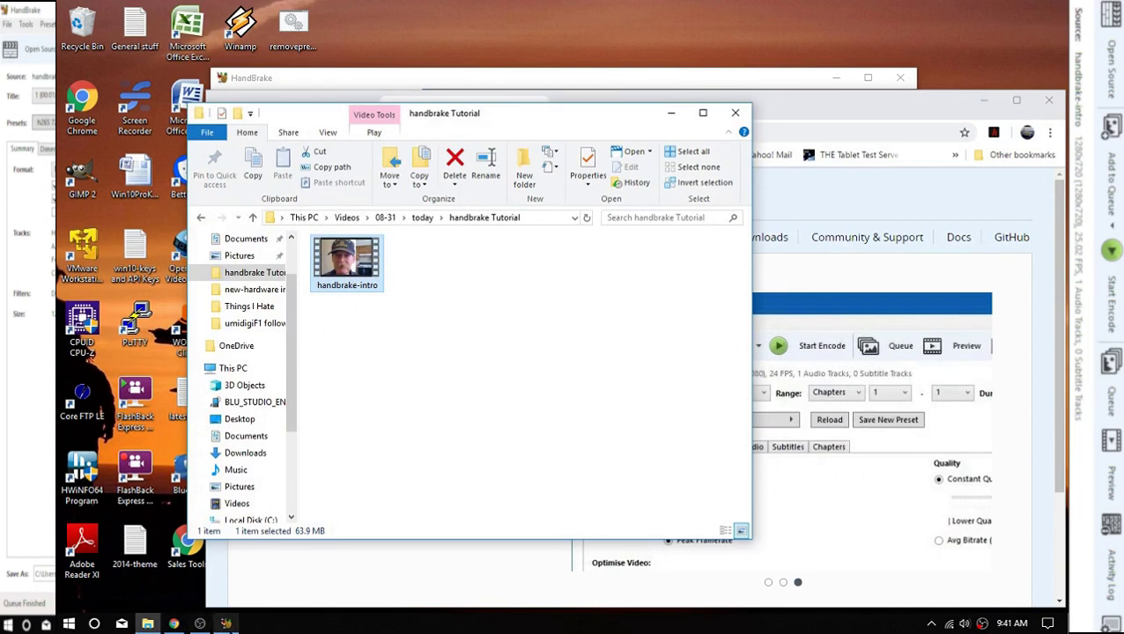
pyautogui.moveTo(226, 624)
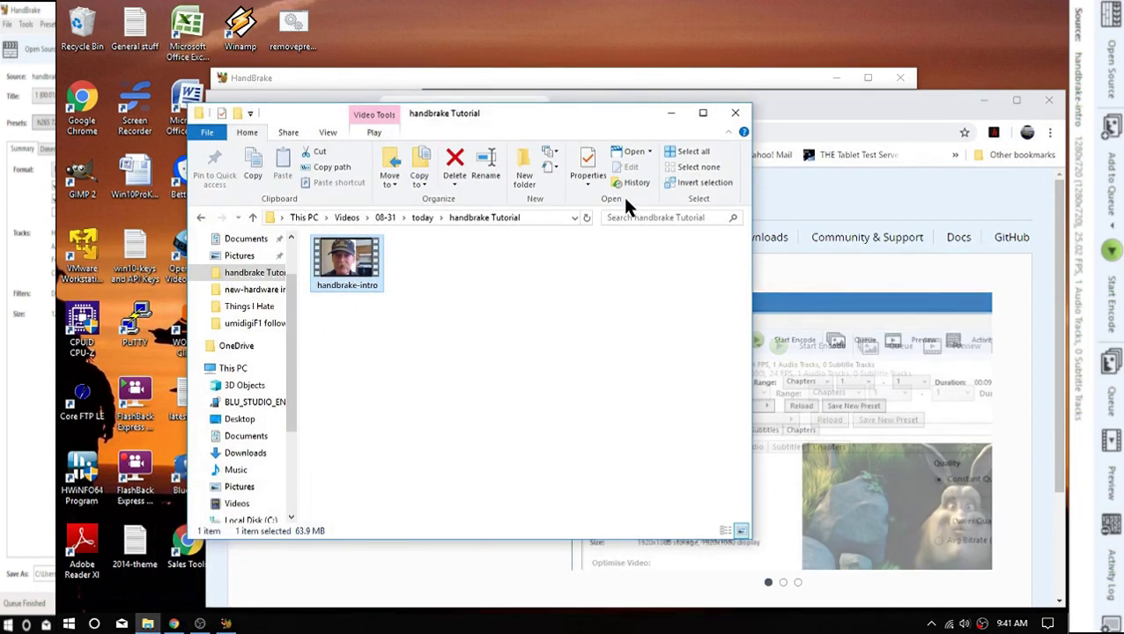
# - Load handbrake-intro from the handbrake Tutorial folder as HandBrake's source file
pyautogui.click(670, 114)
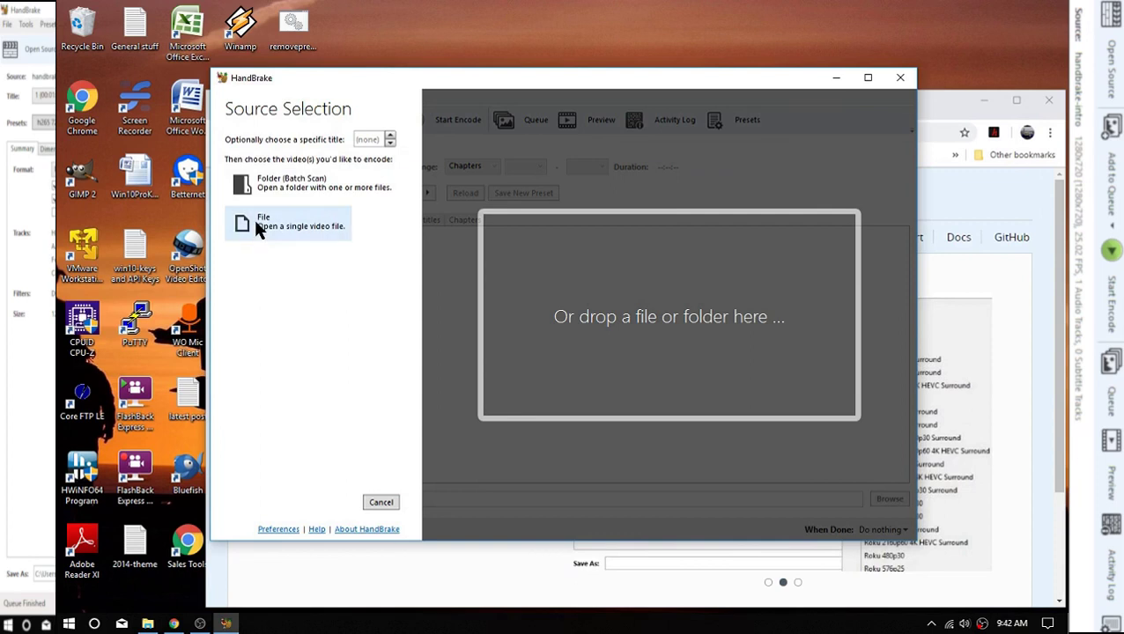
pyautogui.click(256, 227)
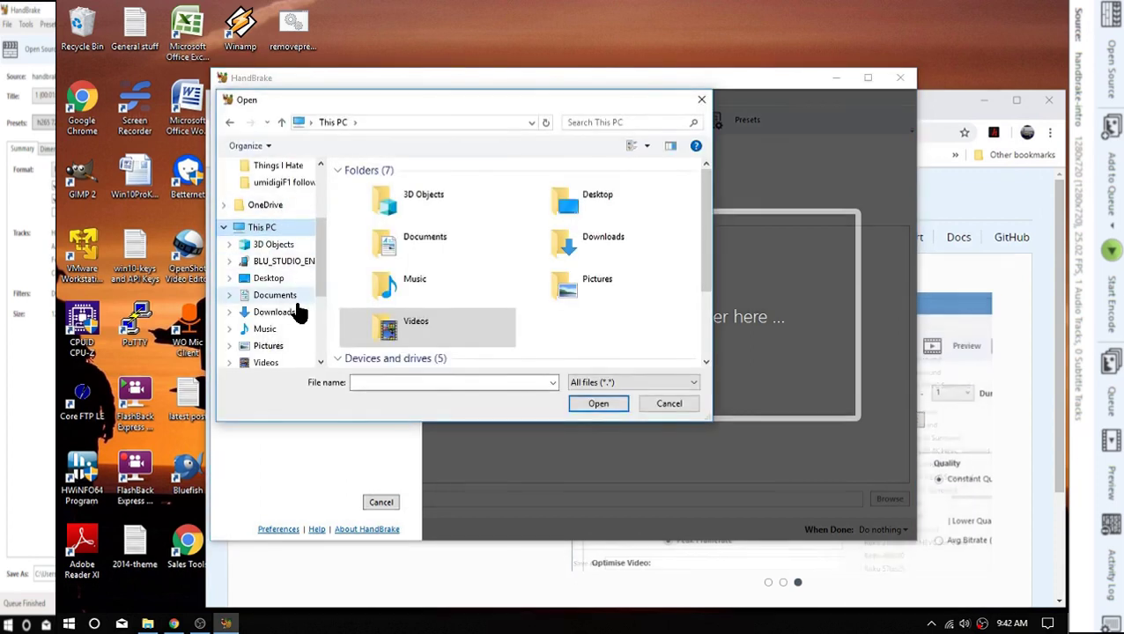
pyautogui.scroll(-2, 299, 300)
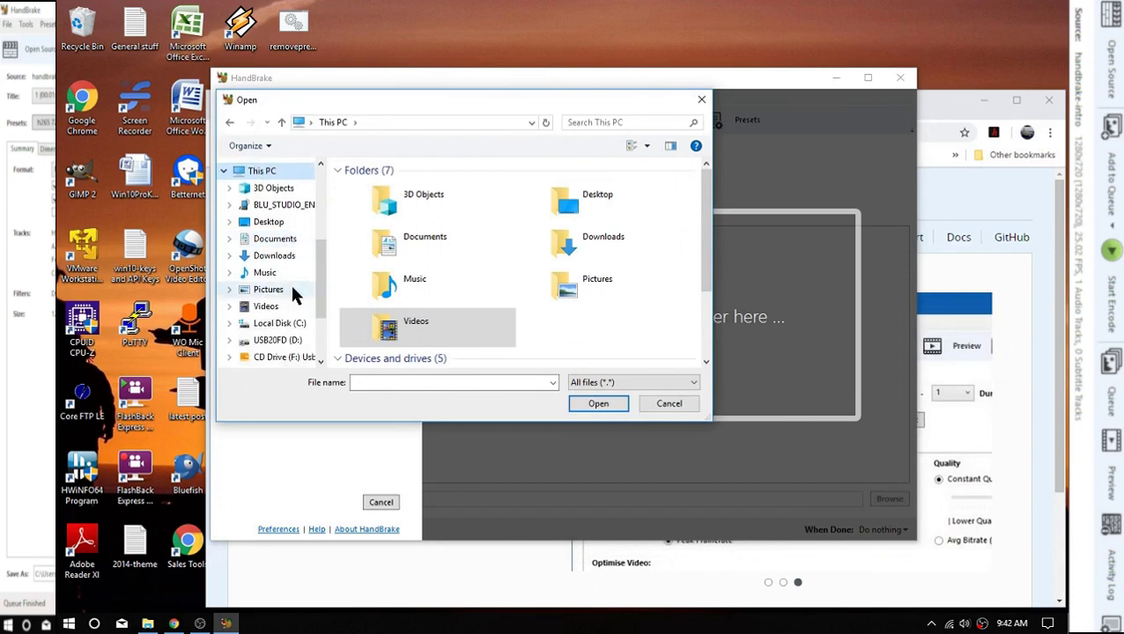
pyautogui.scroll(3, 290, 282)
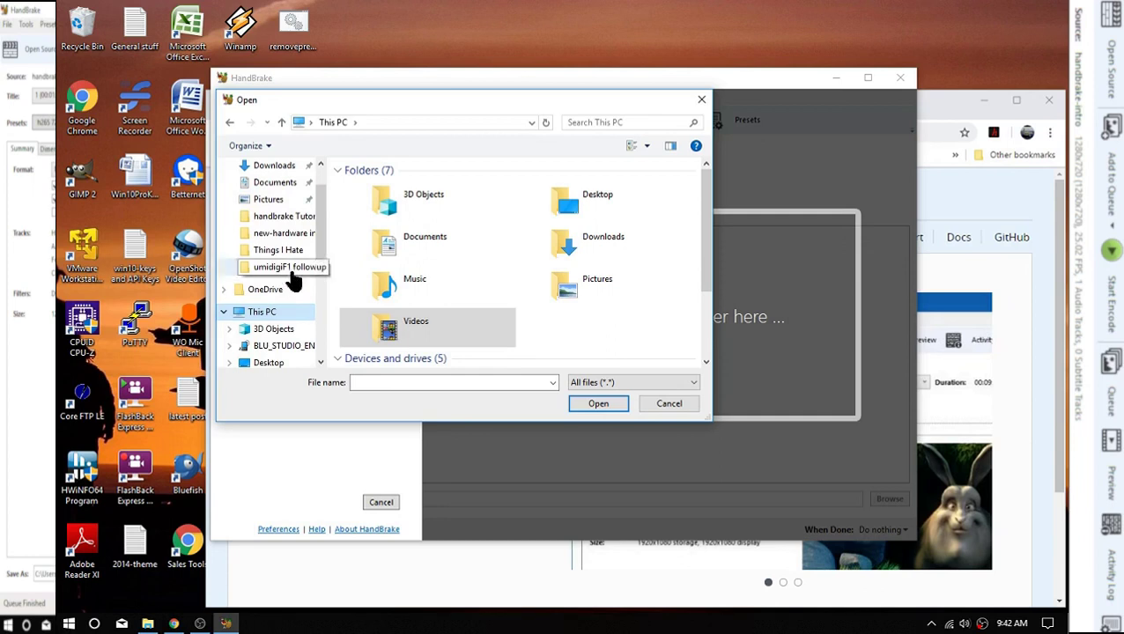
pyautogui.click(266, 218)
pyautogui.click(375, 203)
pyautogui.click(592, 405)
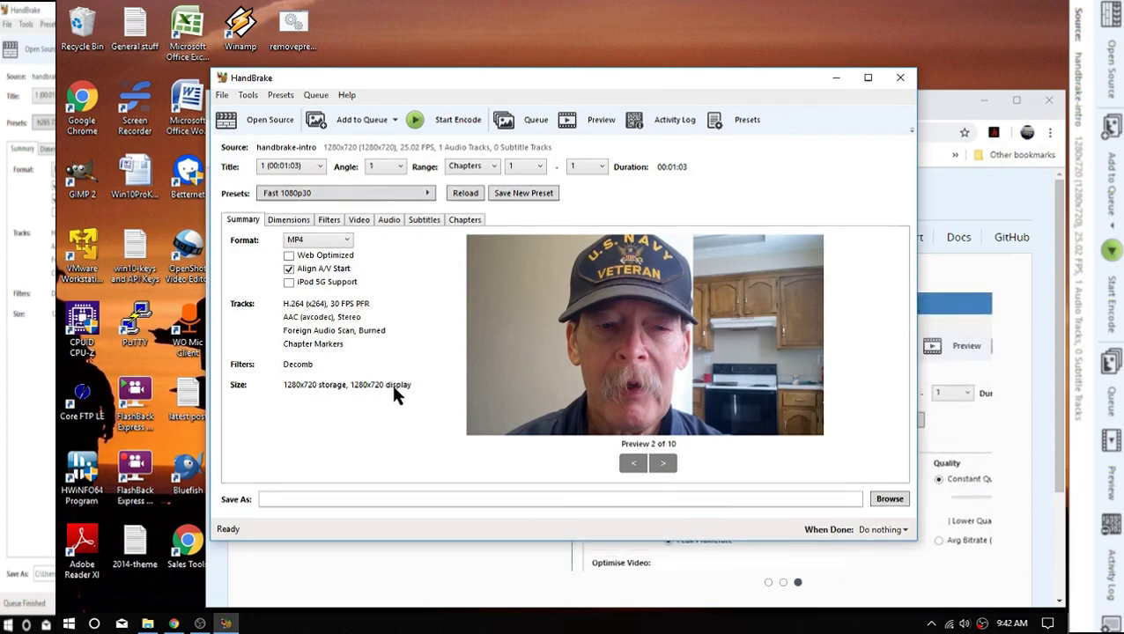
# - Show the custom presets h265 1080, h265 720 and Squeeze OpenShot in the Presets menu
pyautogui.click(426, 192)
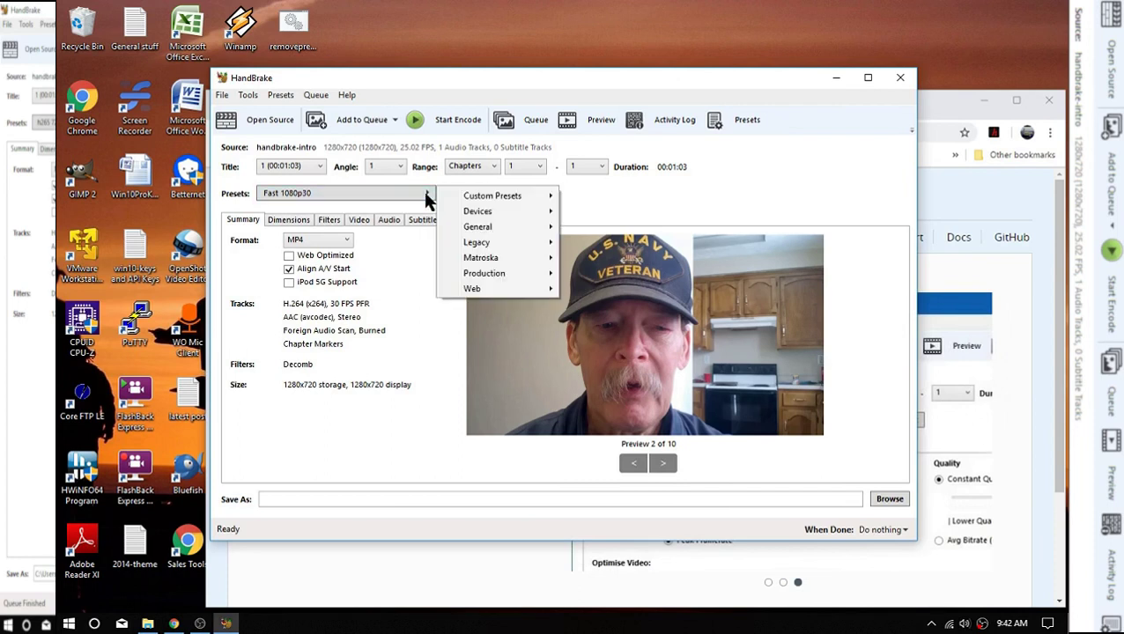
pyautogui.moveTo(540, 194)
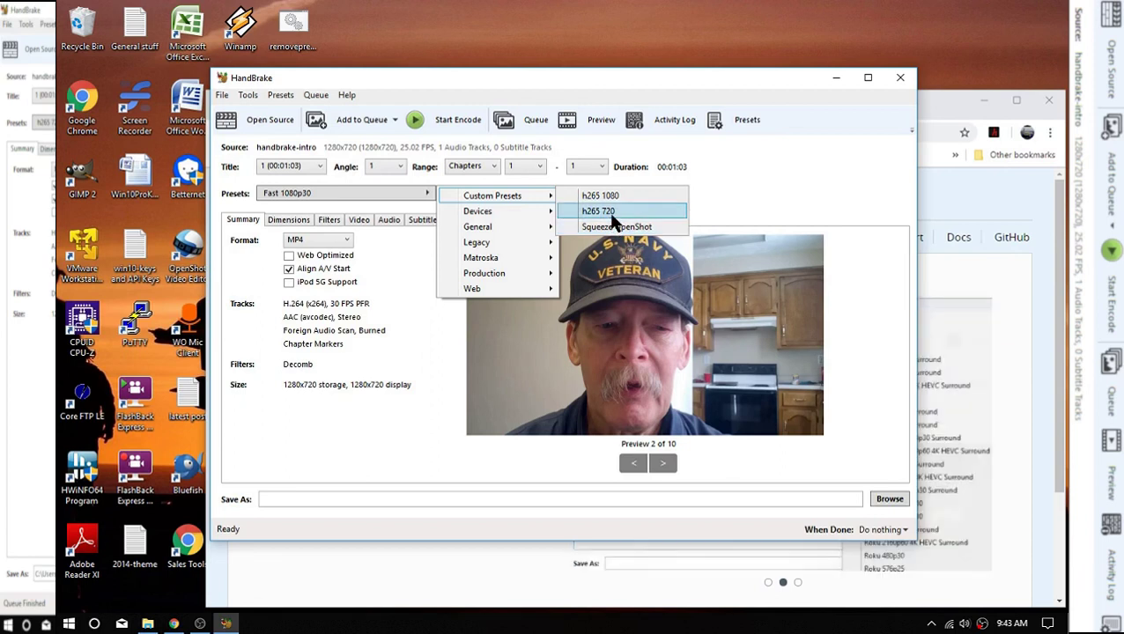
# - Apply the h265 720 custom preset and view its 1280x720 dimension settings
pyautogui.click(608, 209)
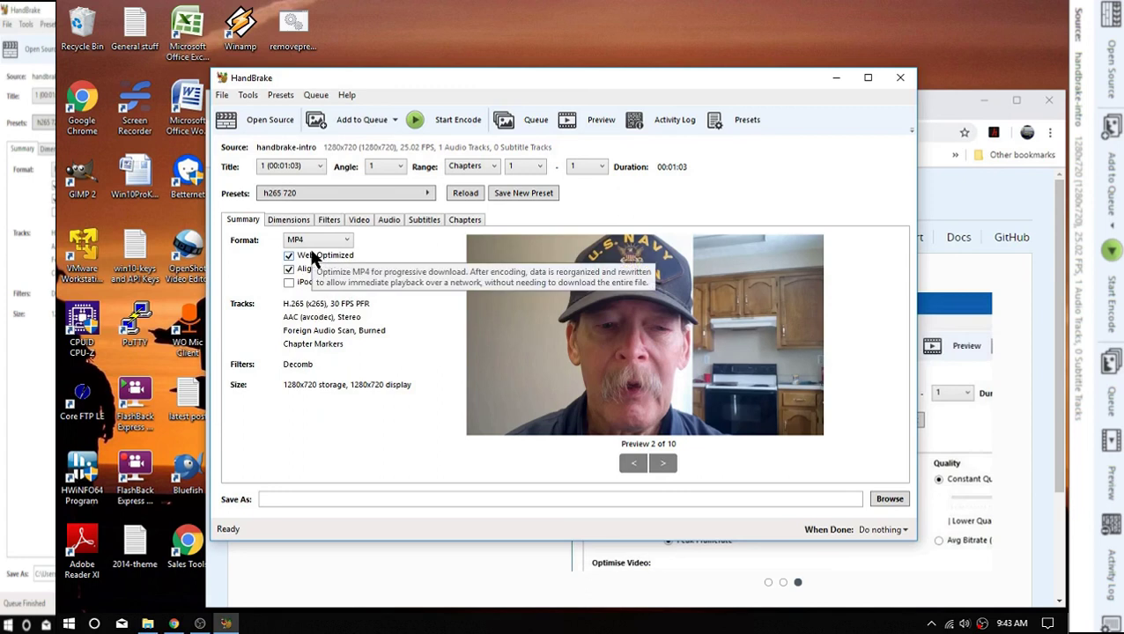
pyautogui.click(280, 222)
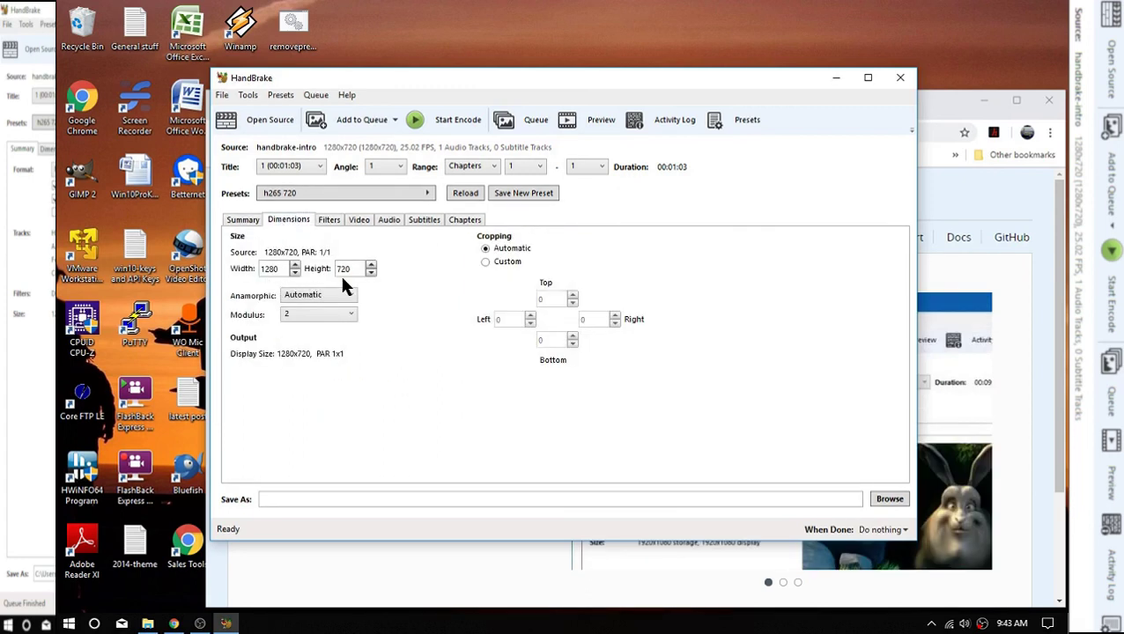
# - Set the video framerate to 25 fps, then review the AAC 160 stereo audio track
pyautogui.click(357, 219)
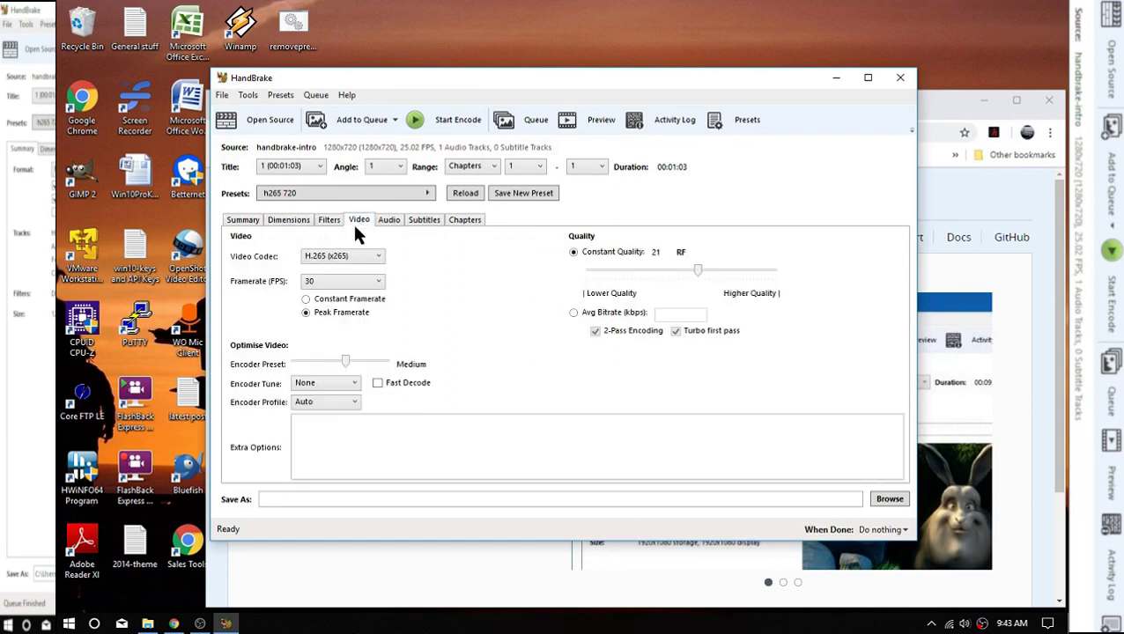
pyautogui.click(379, 282)
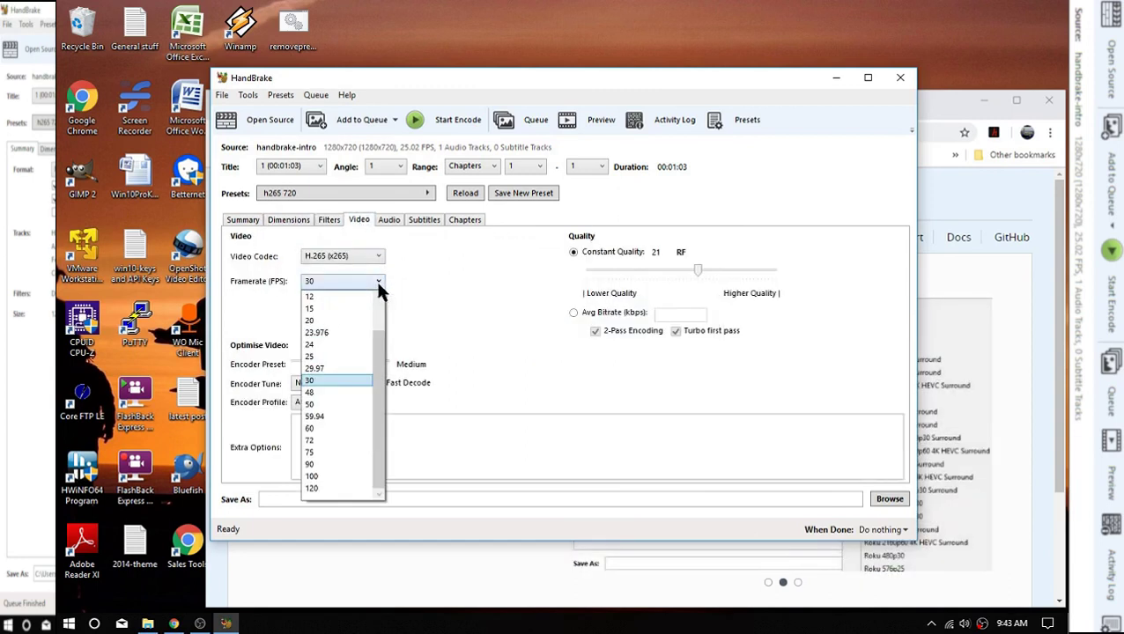
pyautogui.click(322, 356)
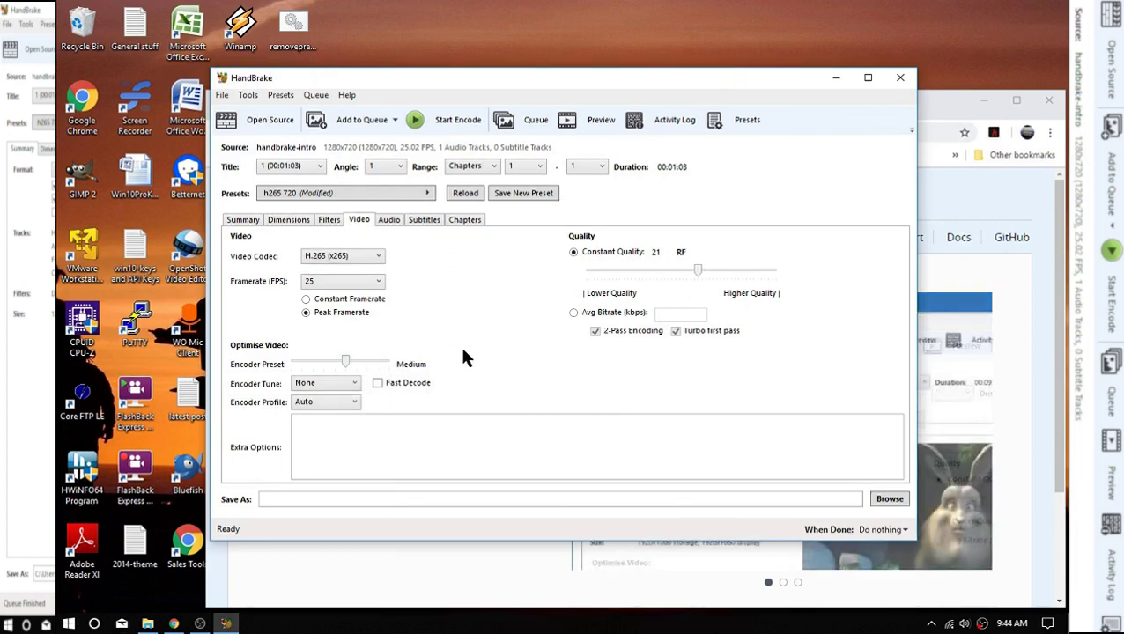
pyautogui.click(388, 221)
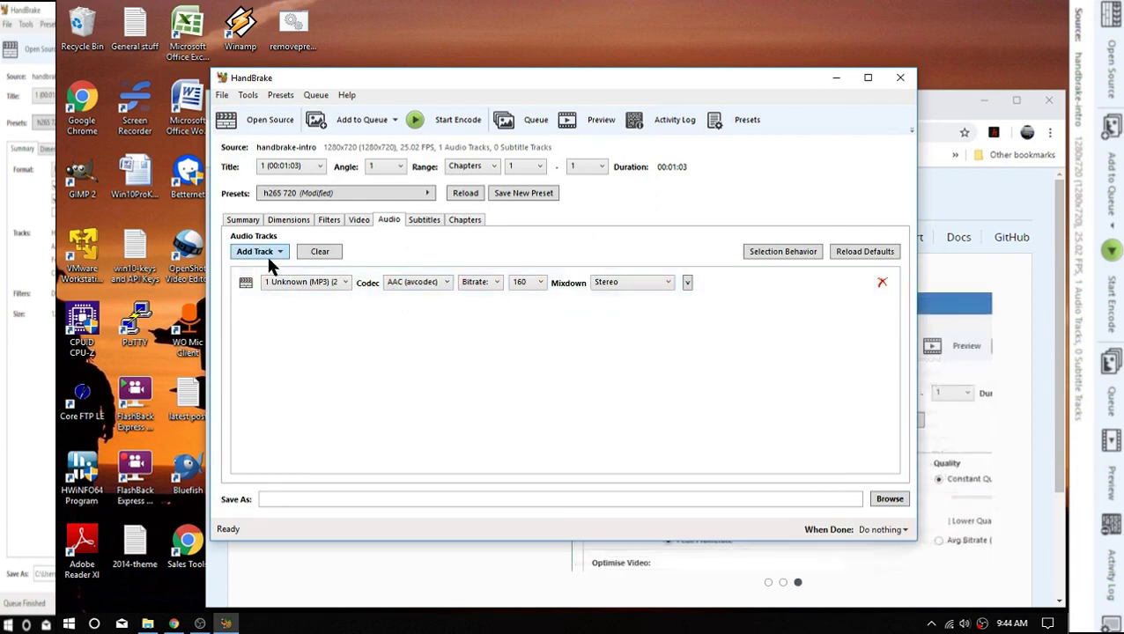
# - Save the output as handbrake-intro-265.mp4 in the handbrake Tutorial folder, keeping the original
pyautogui.click(247, 222)
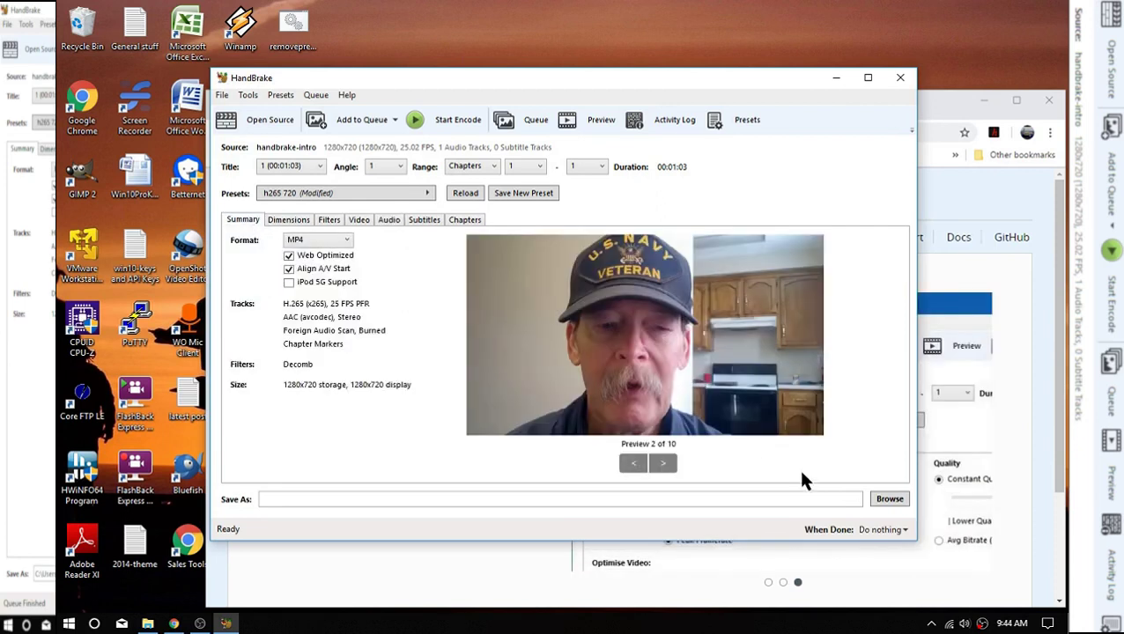
pyautogui.click(891, 503)
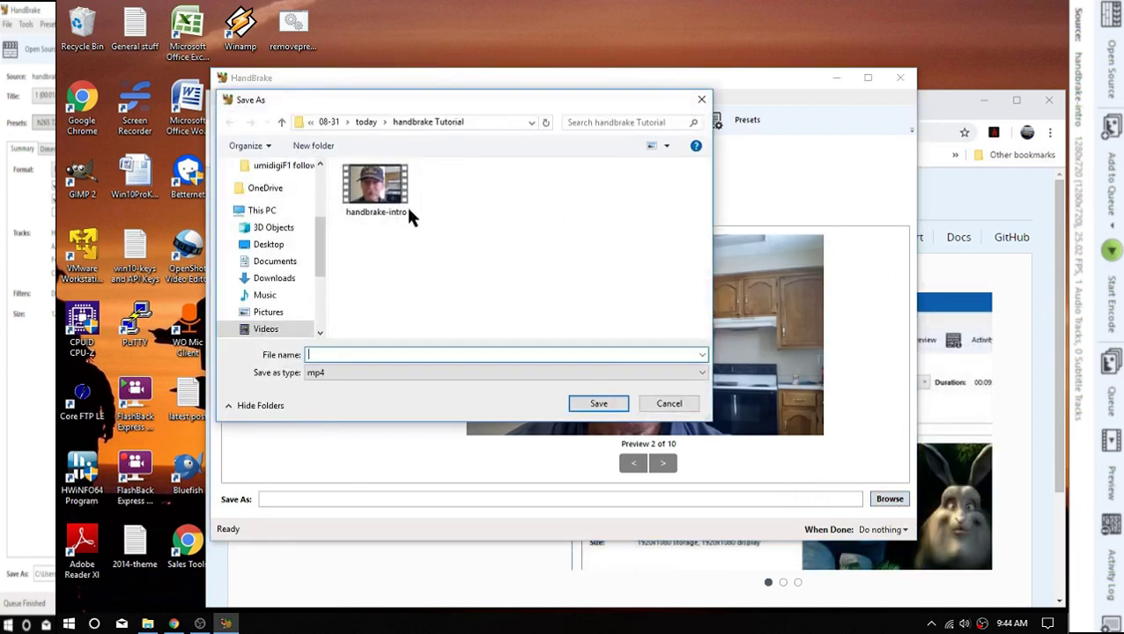
pyautogui.doubleClick(374, 200)
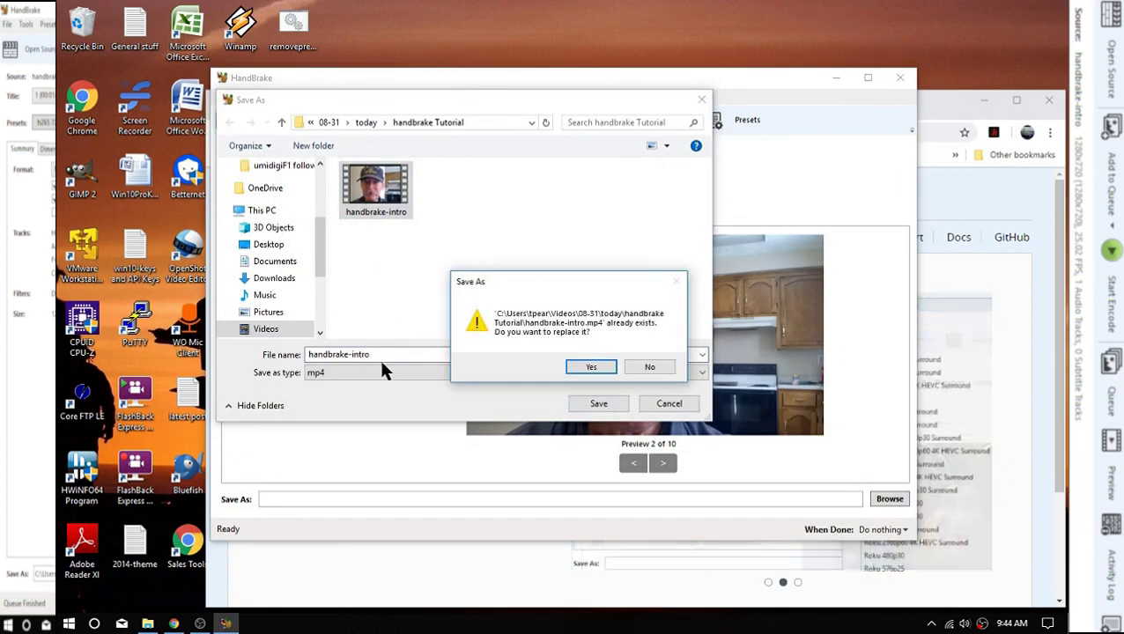
pyautogui.click(665, 368)
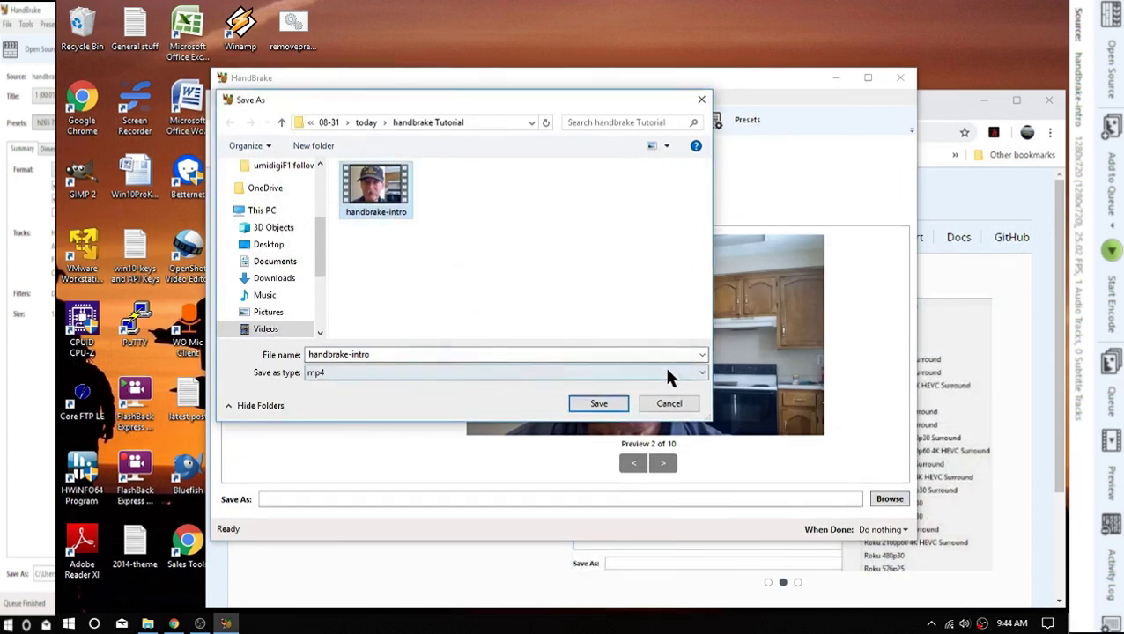
pyautogui.doubleClick(390, 354)
pyautogui.click(391, 355)
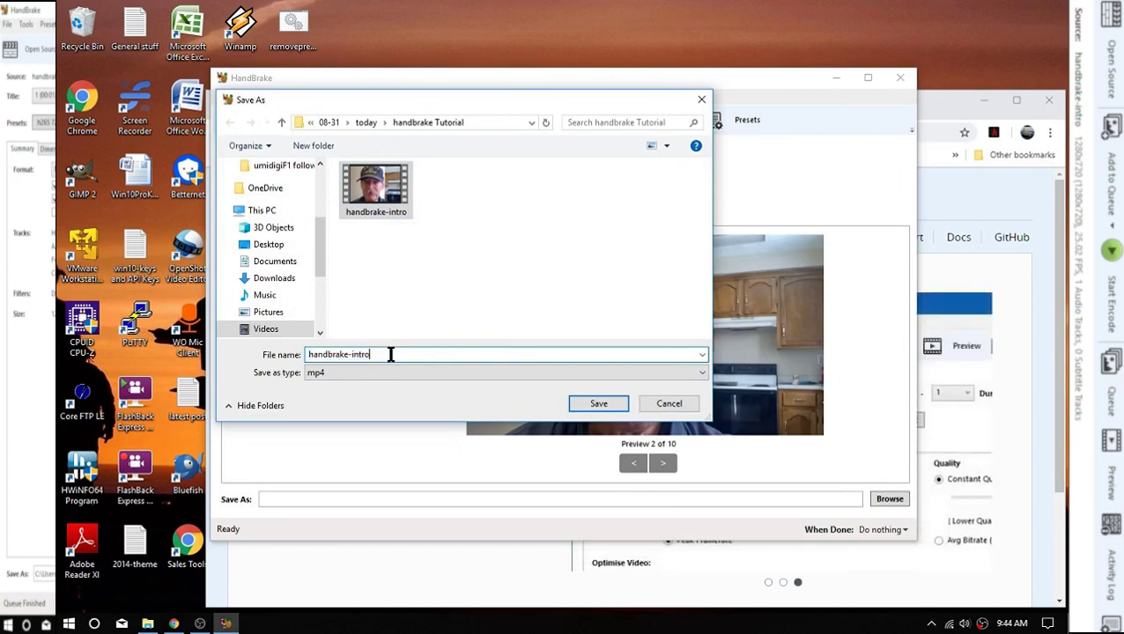
pyautogui.write('-')
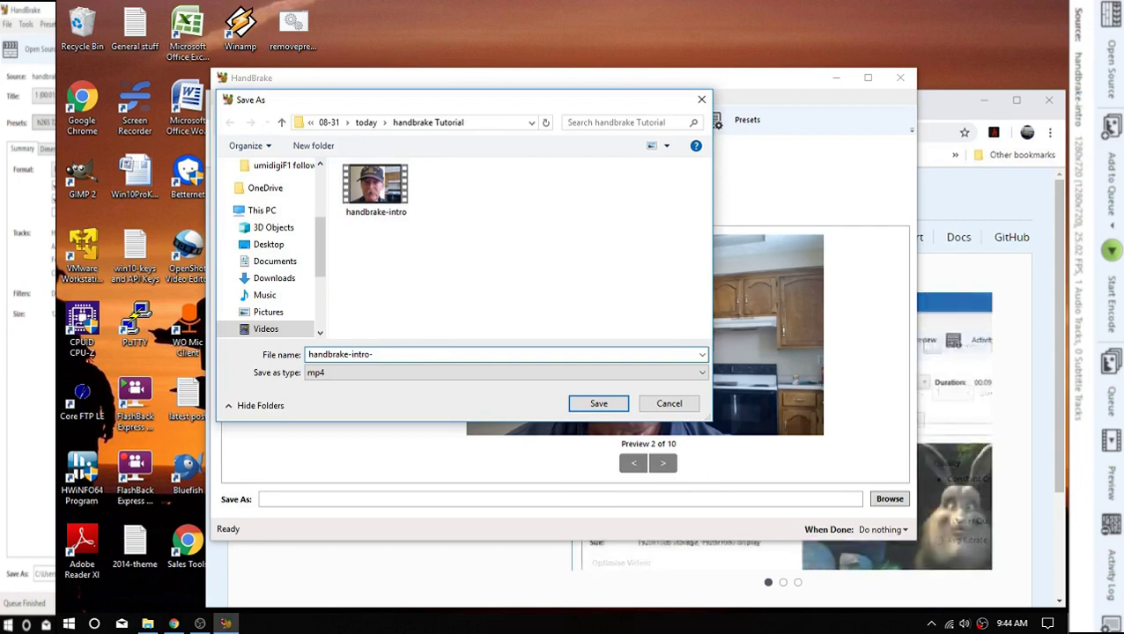
pyautogui.write('265')
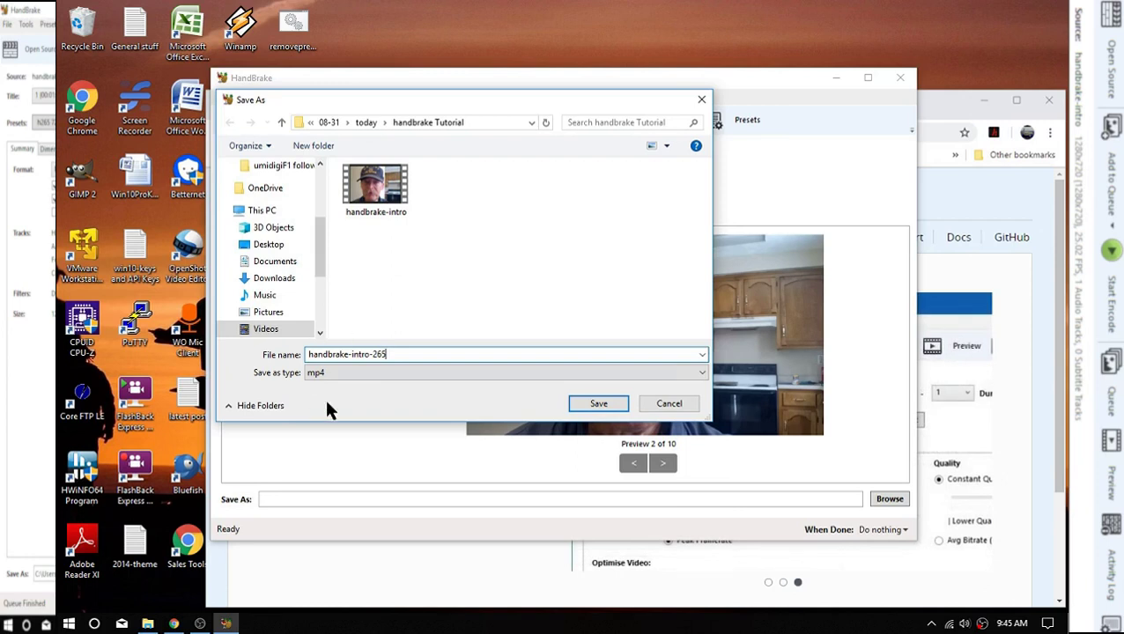
pyautogui.click(603, 405)
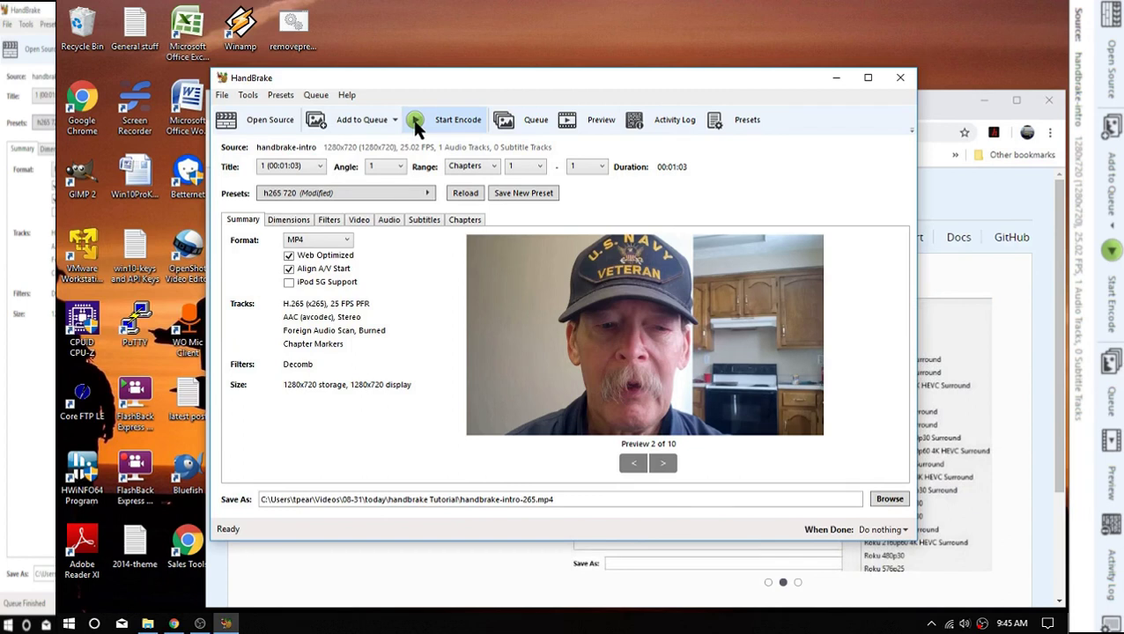
# - Bring the handbrake Tutorial folder in File Explorer in front of HandBrake
pyautogui.click(148, 623)
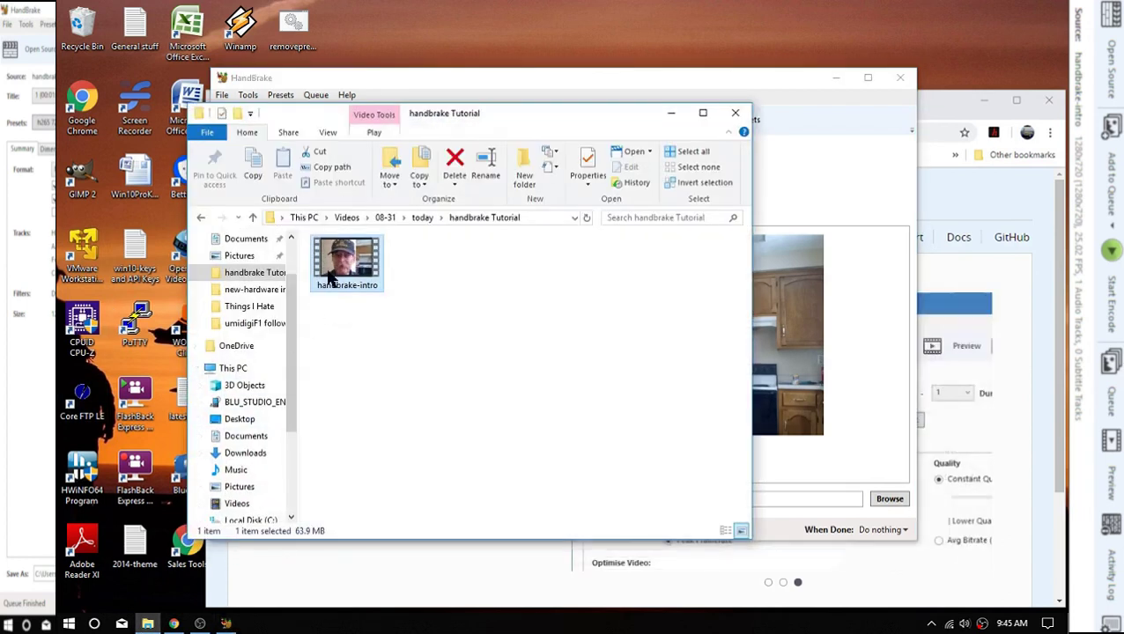
# - Minimise File Explorer after checking the 63.9 MB original, leaving HandBrake in front
pyautogui.click(669, 114)
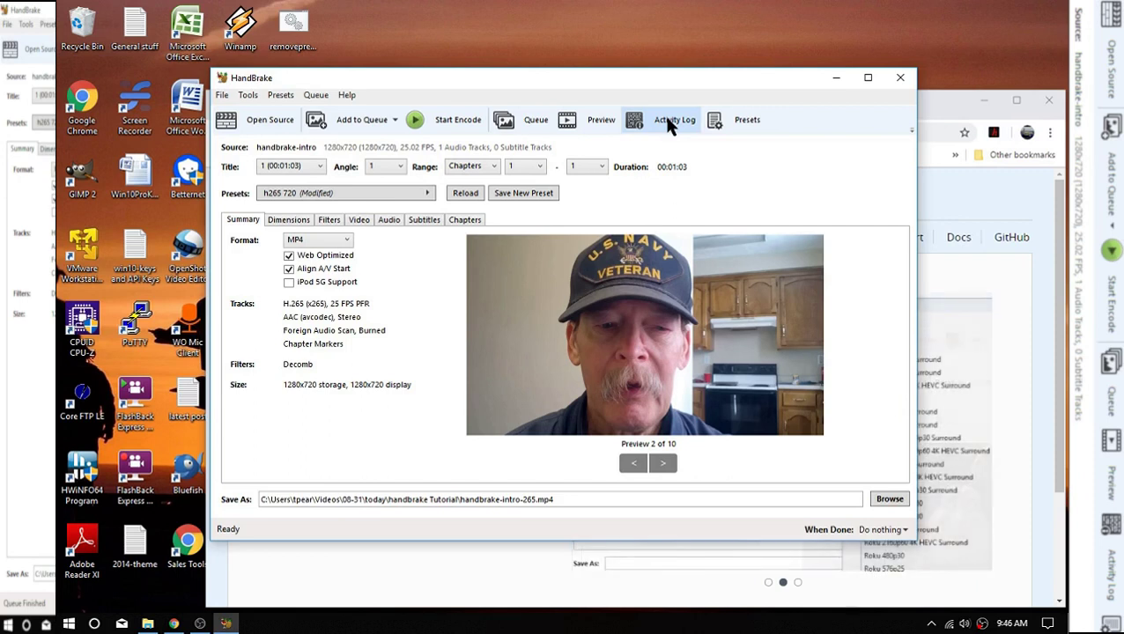
# - Start encoding handbrake-intro-265.mp4 and let the single pass run to about 97%
pyautogui.click(418, 122)
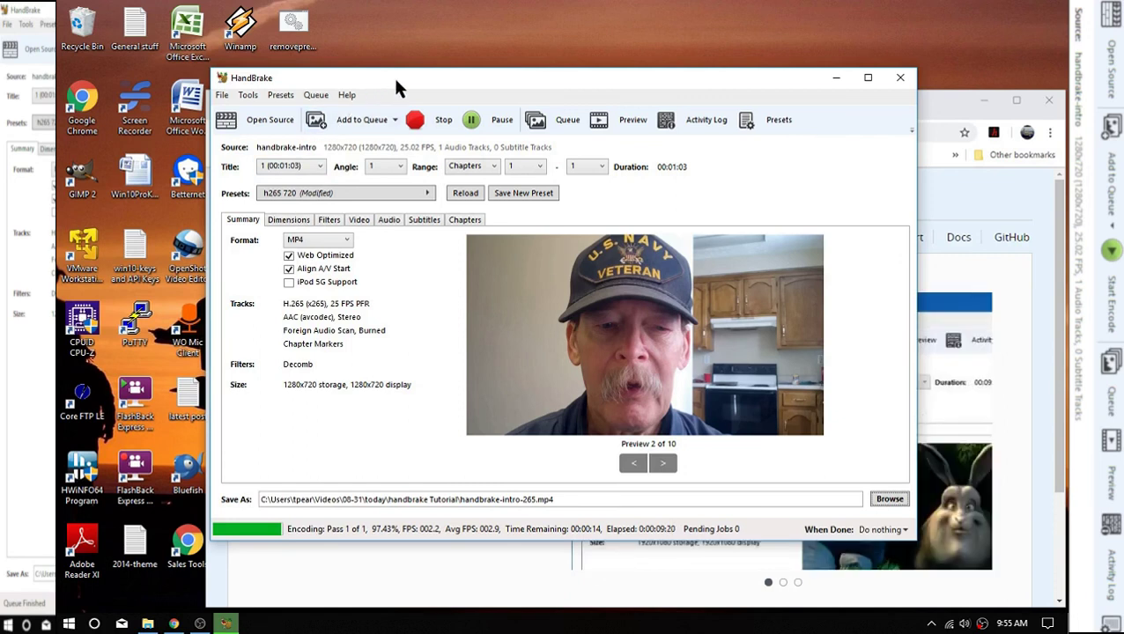
# - Minimise the Chrome window while the encode finishes to Queue Finished
pyautogui.click(985, 96)
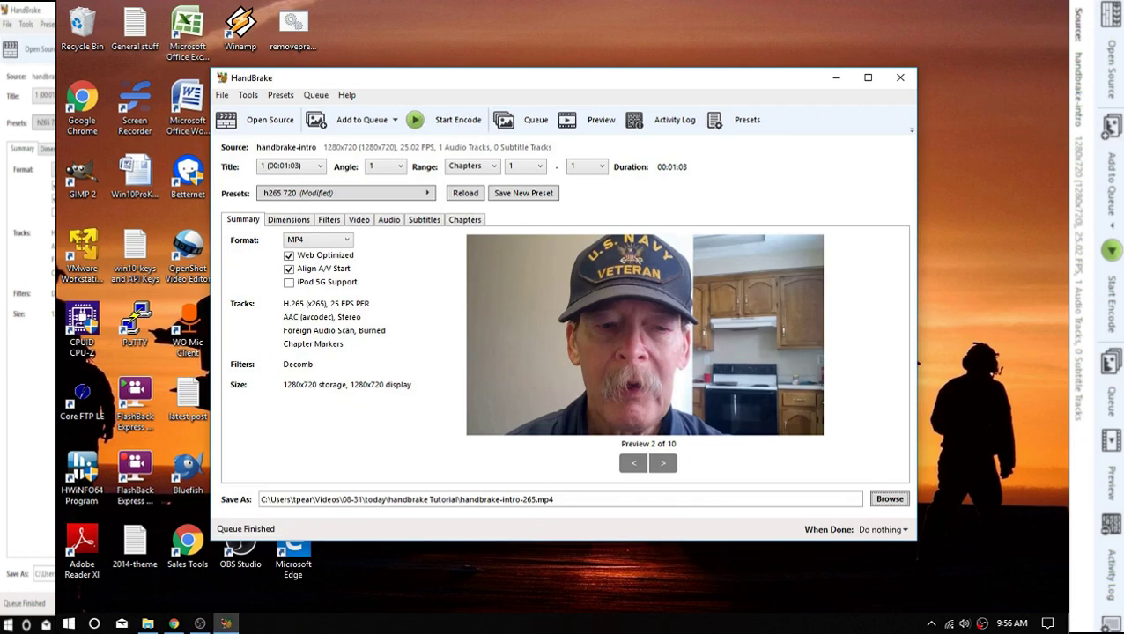
# - Compare file sizes: original handbrake-intro at 63.9 MB versus handbrake-intro-265 at 10.3 MB
pyautogui.click(148, 624)
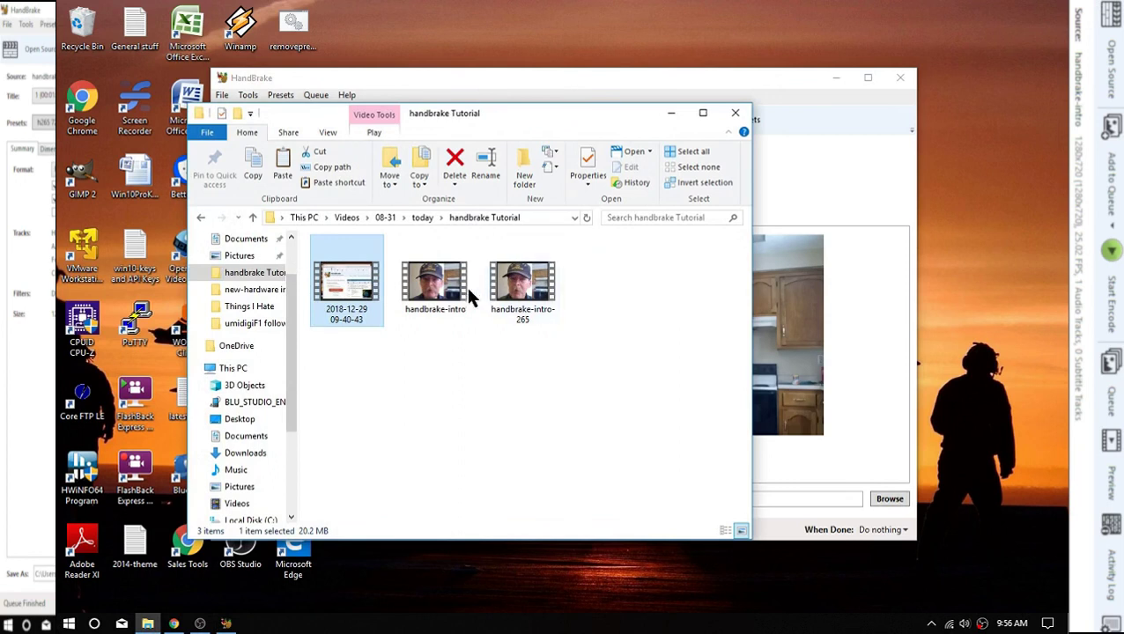
pyautogui.click(426, 285)
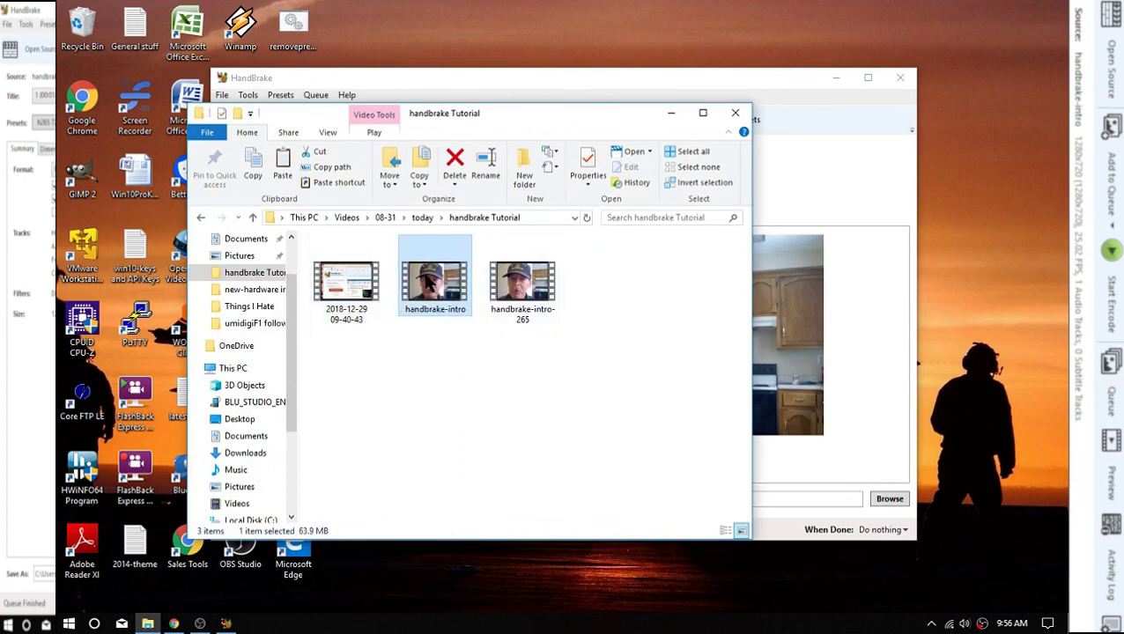
pyautogui.click(529, 313)
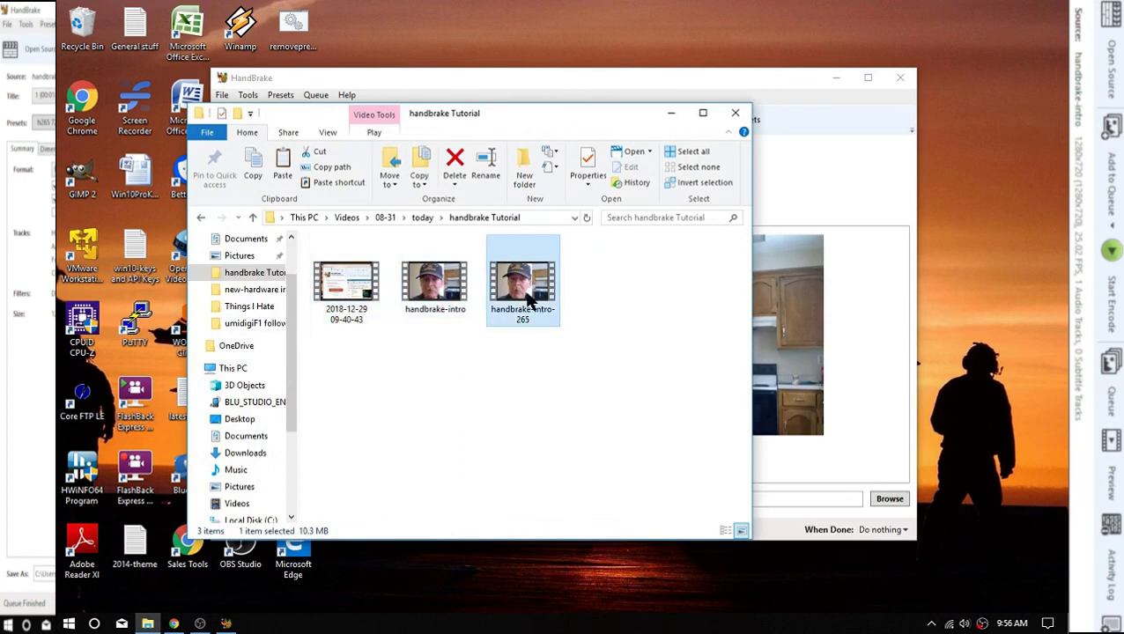